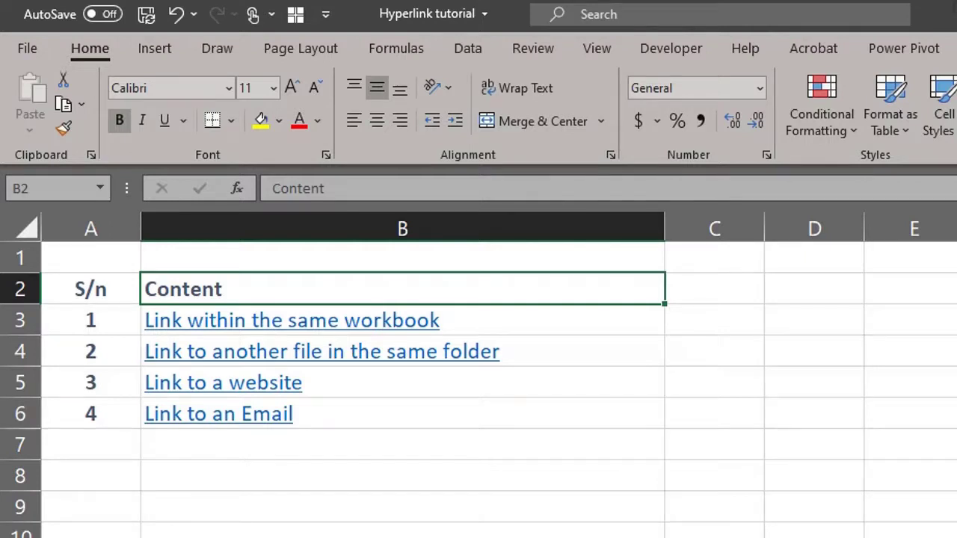
- Follow the contents link for linking within the same workbook and examine the total cell F8 on the Income sheet
click(259, 323)
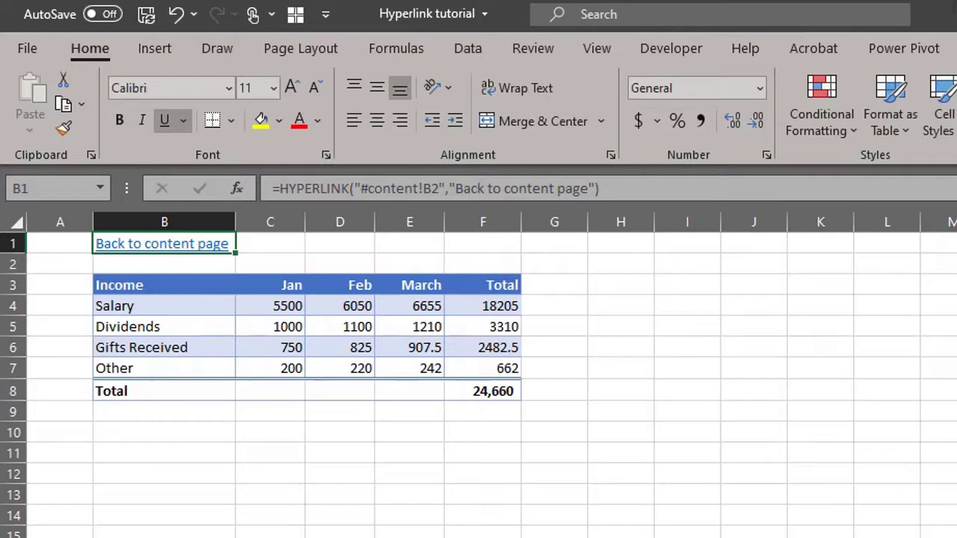
click(498, 393)
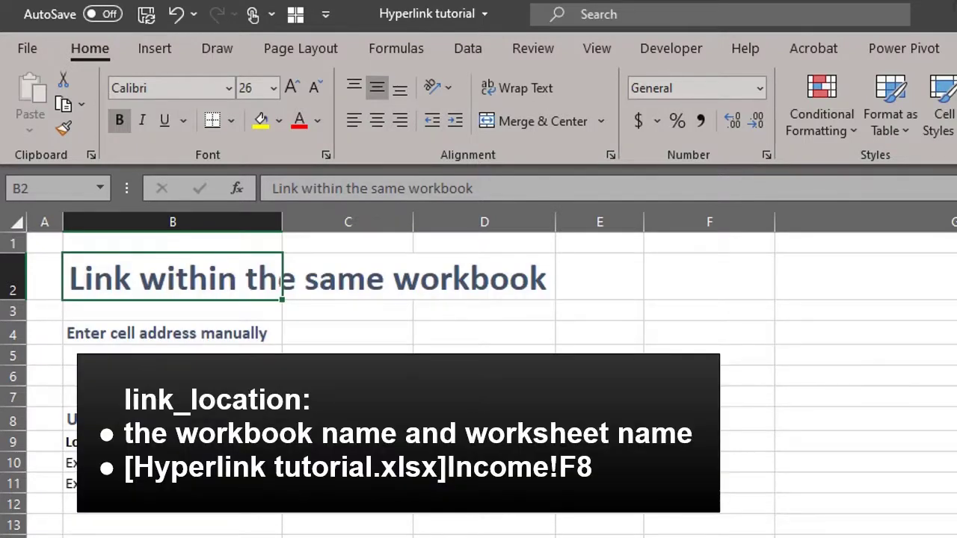
- Enter =HYPERLINK("#Income!F8","Total income") in cell C4, beside the "Enter cell address manually" label
click(394, 338)
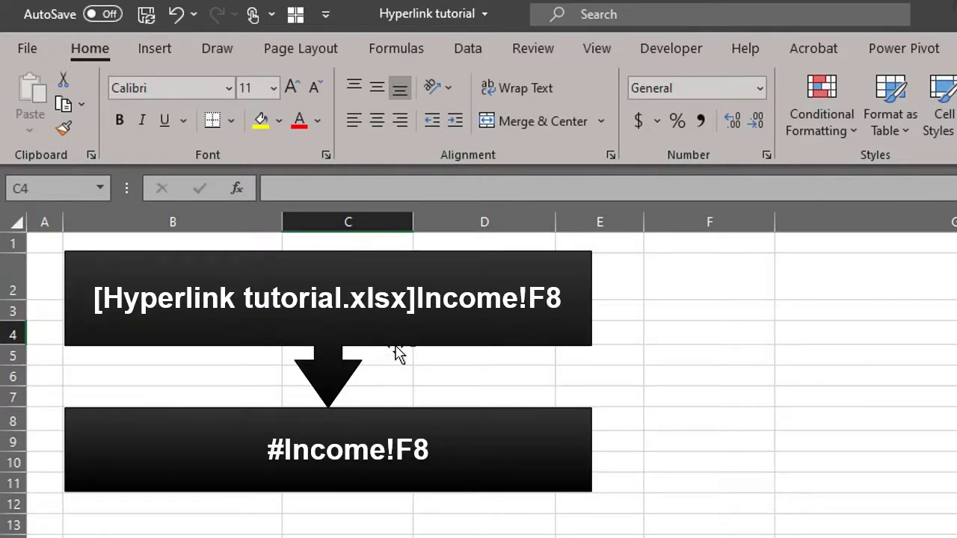
text(=hy)
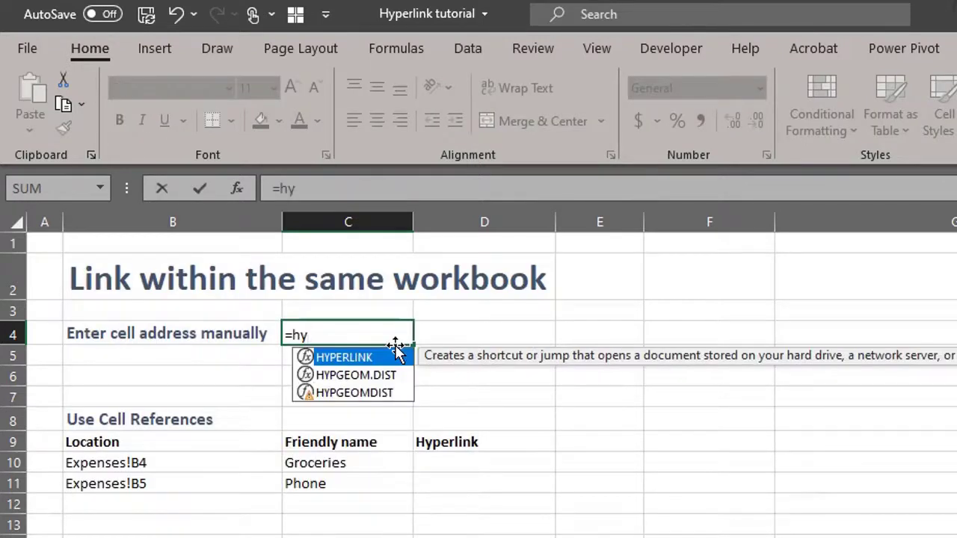
key(Tab)
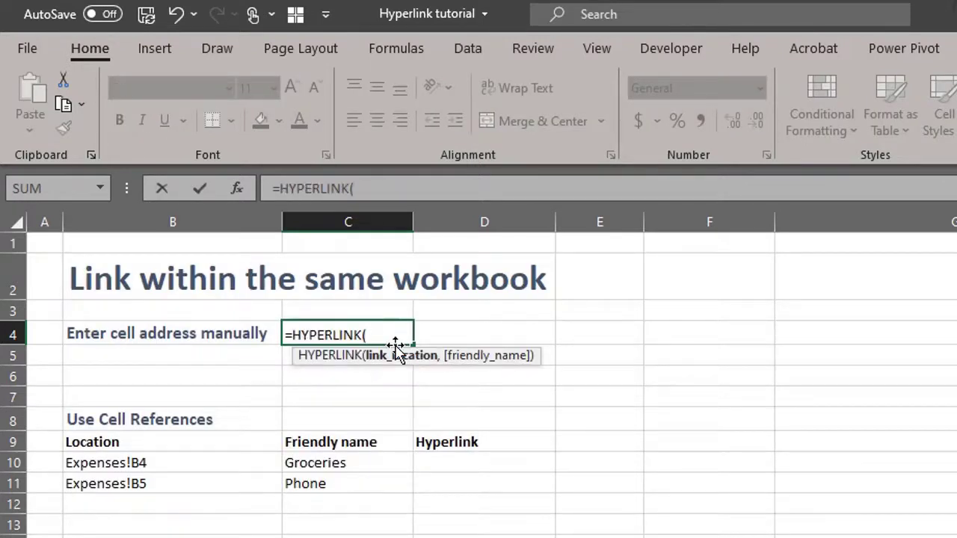
text(#Income)
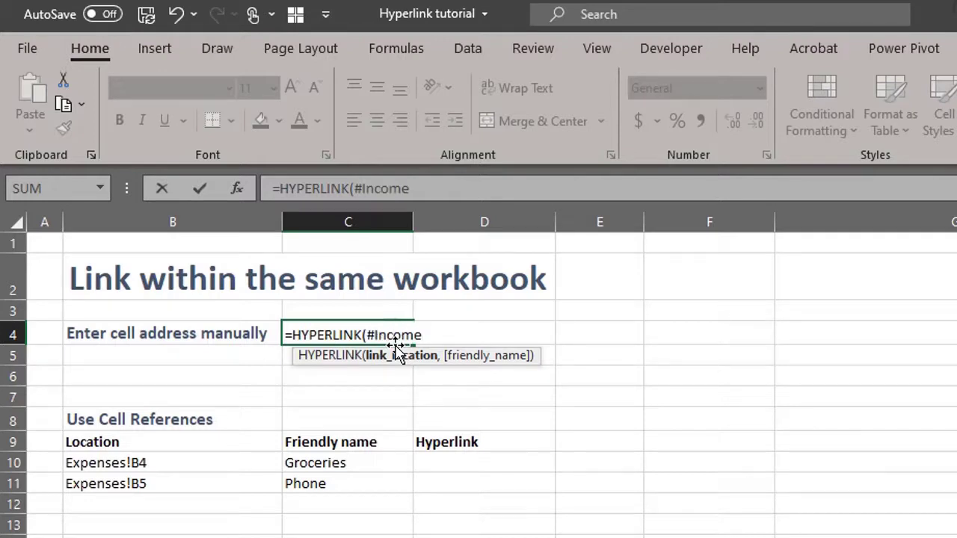
text(!)
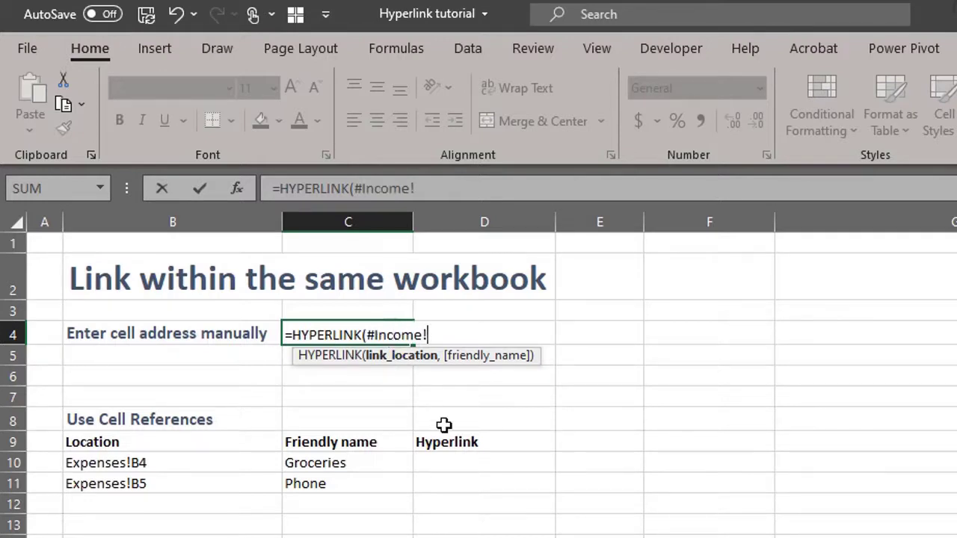
text(F8")
key(Left)
key(Left)
key(Left)
key(Left)
key(Left)
key(Left)
key(Left)
key(Left)
key(Left)
key(Left)
key(Left)
text(")
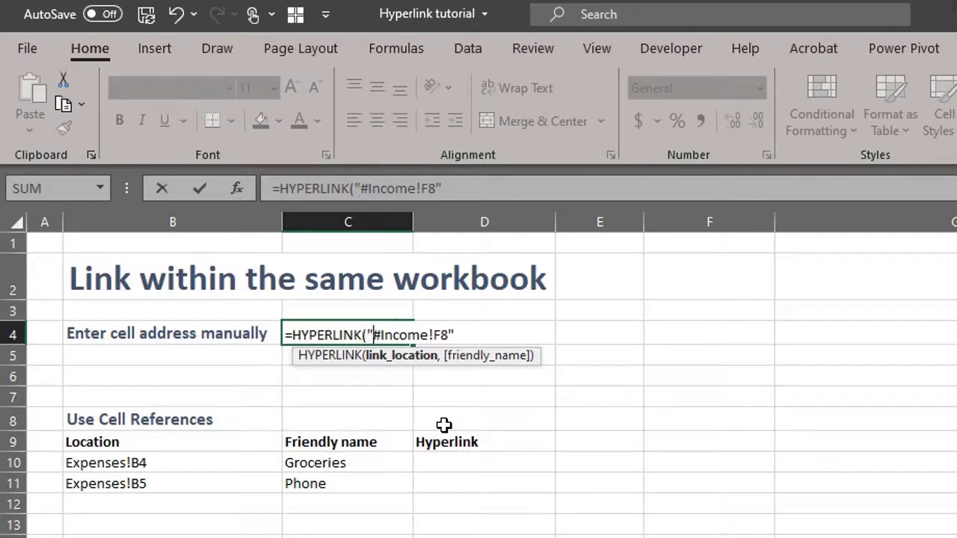
key(End)
text(,"Total inci)
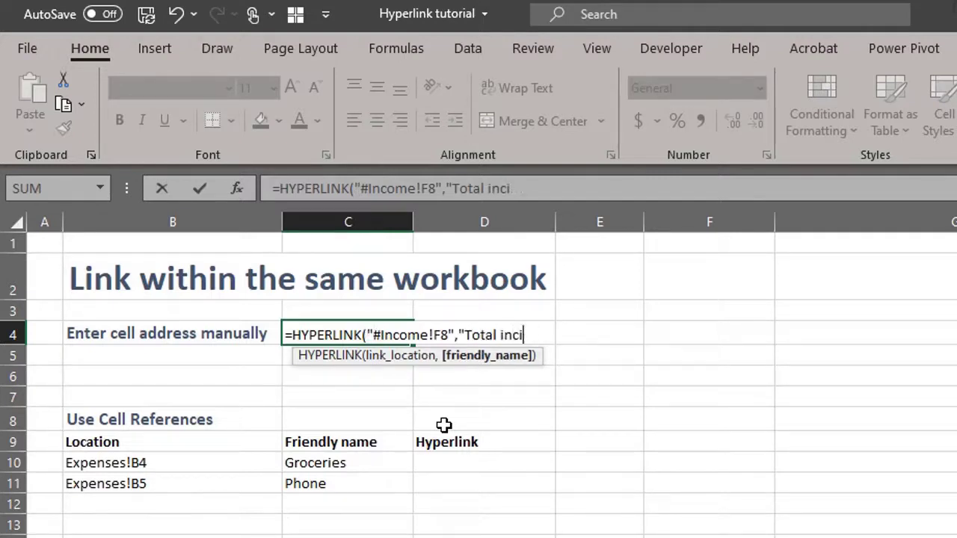
key(BackSpace)
text(ome"))
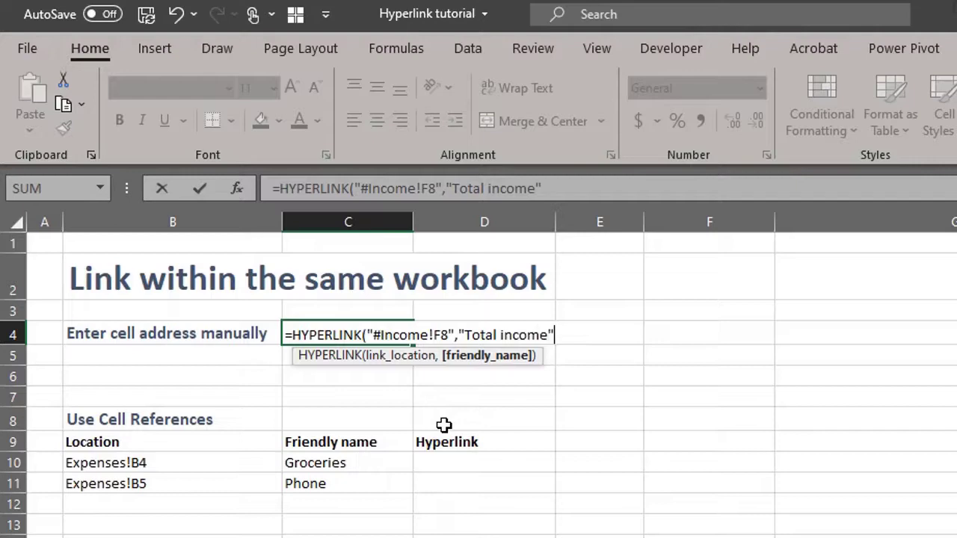
key(Return)
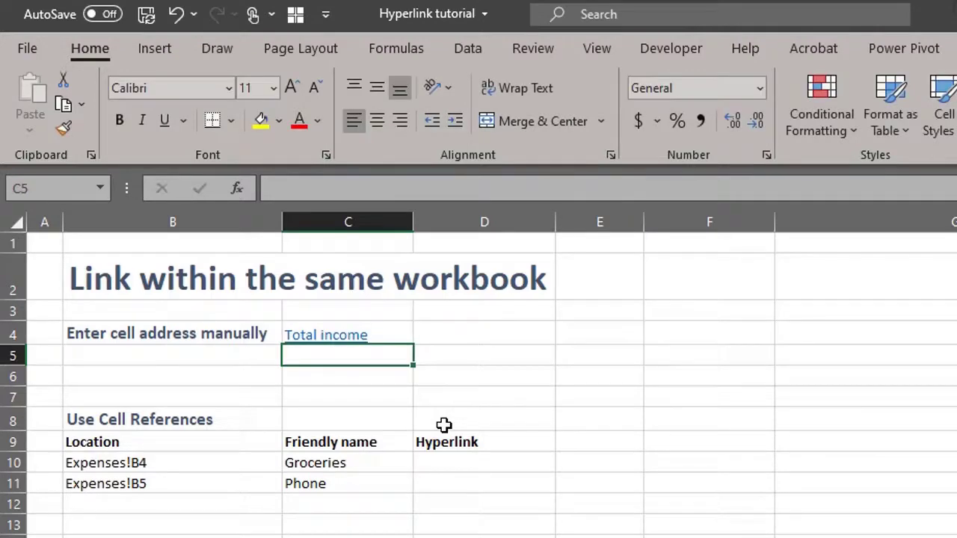
- Follow the Total income link in C4 to test it, and look over the Daily Expenses table on its sheet
click(309, 341)
click(309, 341)
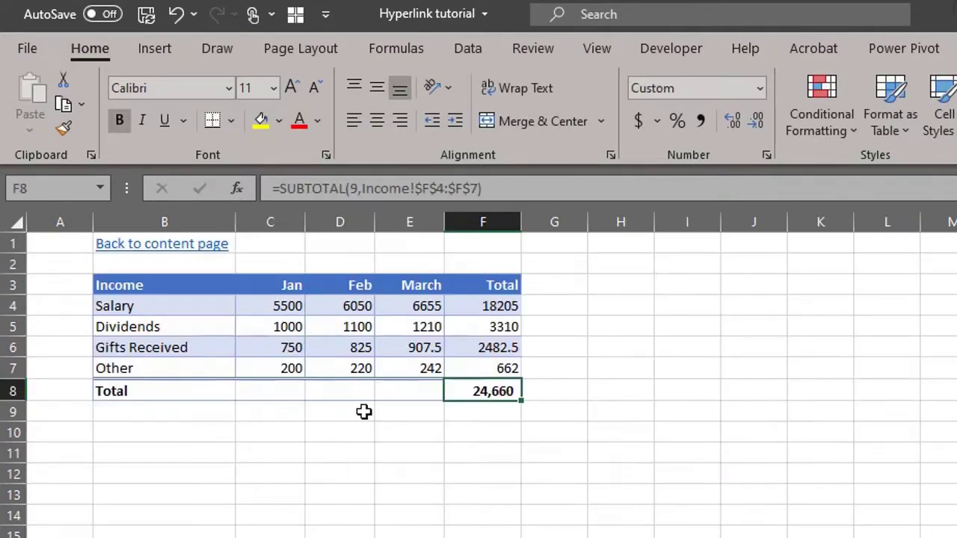
key(ctrl+Page_Up)
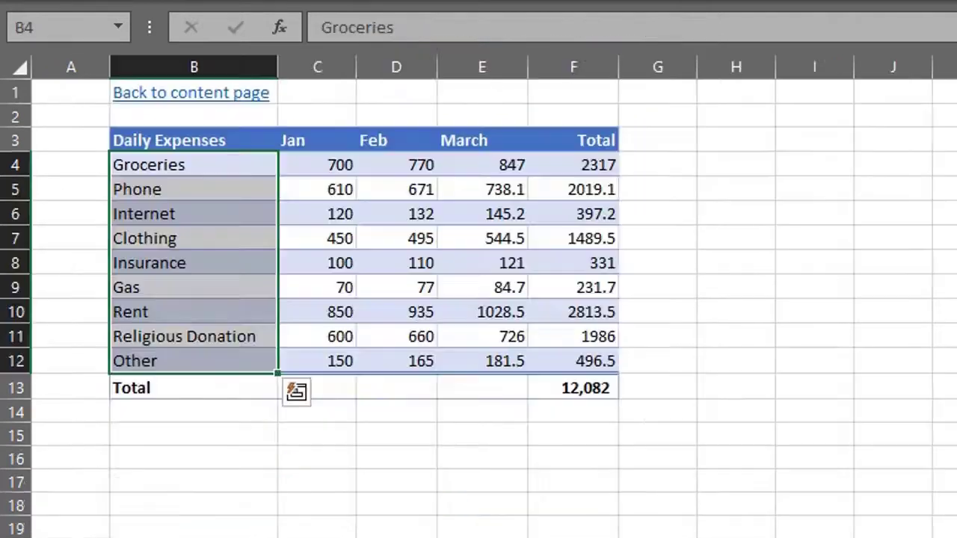
click(625, 535)
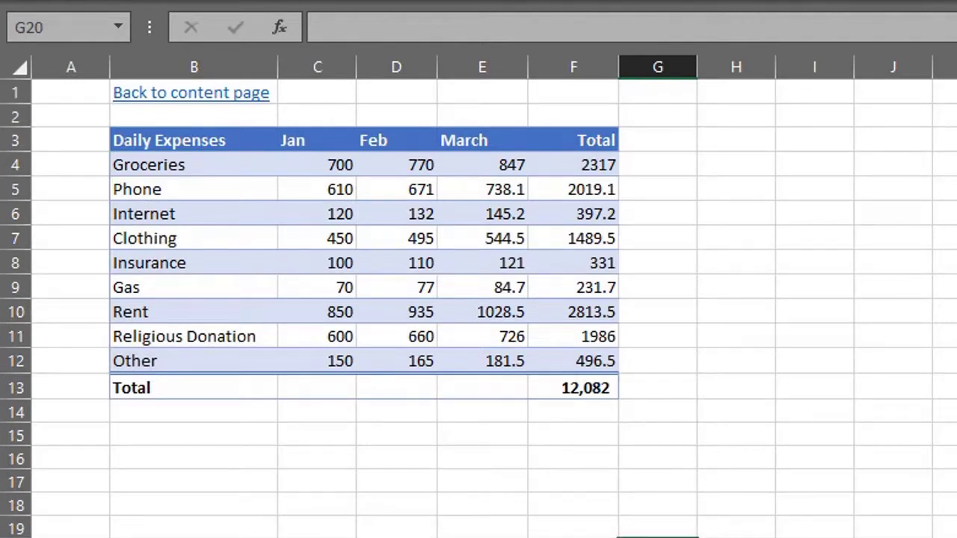
- Under Use Cell References, enter =HYPERLINK("#"&B10,C10) in D10 and fill the formula down to D11
key(ctrl+Page_Up)
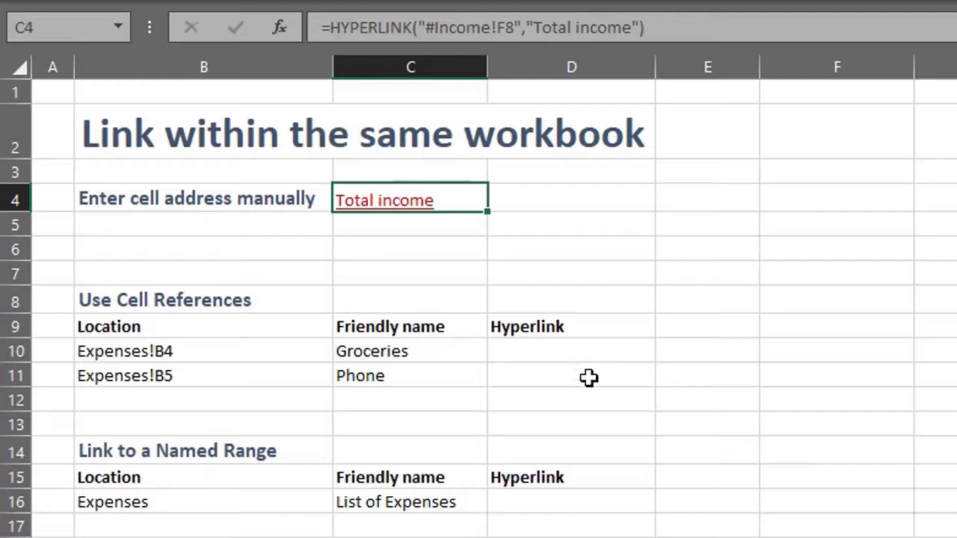
click(588, 352)
text(=hy)
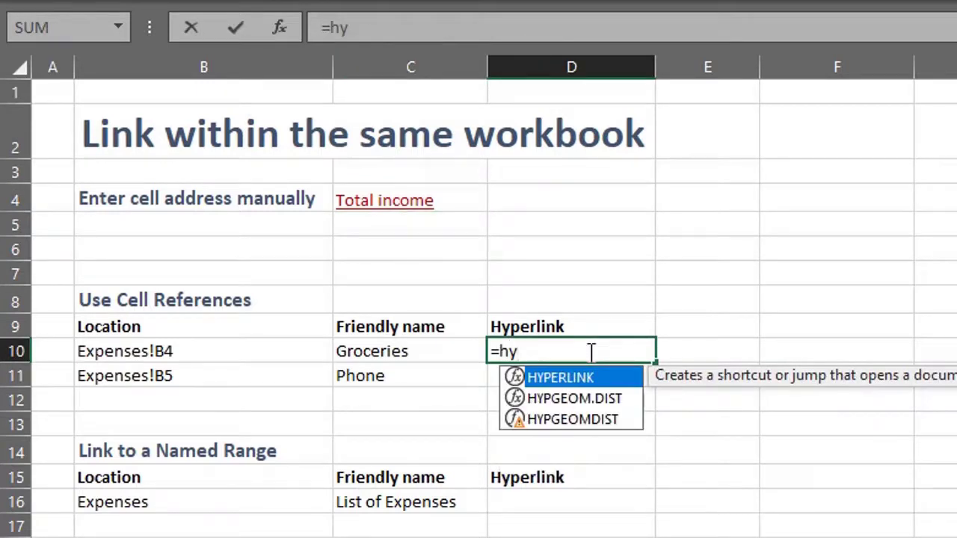
key(Tab)
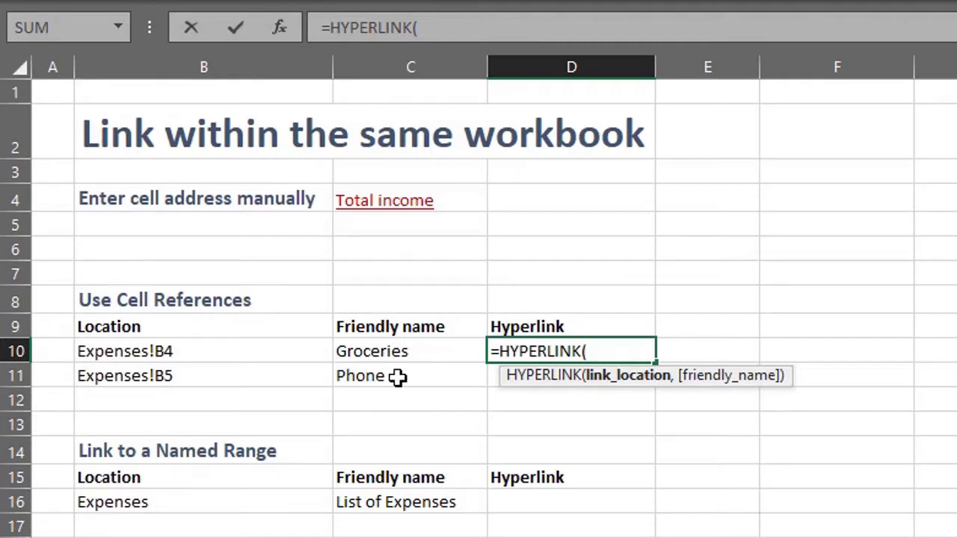
text("#"&)
click(264, 349)
text(,)
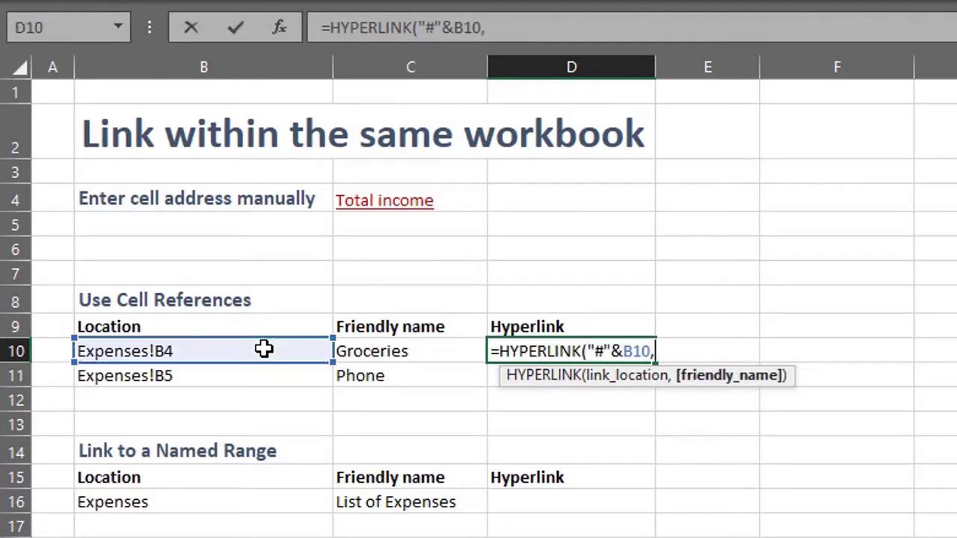
click(348, 351)
key(Return)
click(607, 343)
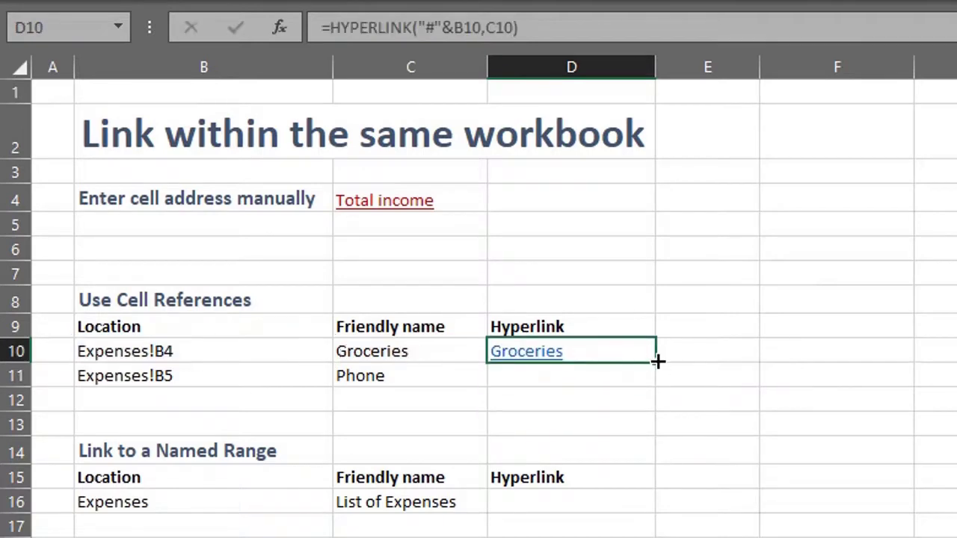
drag(658, 362, 657, 382)
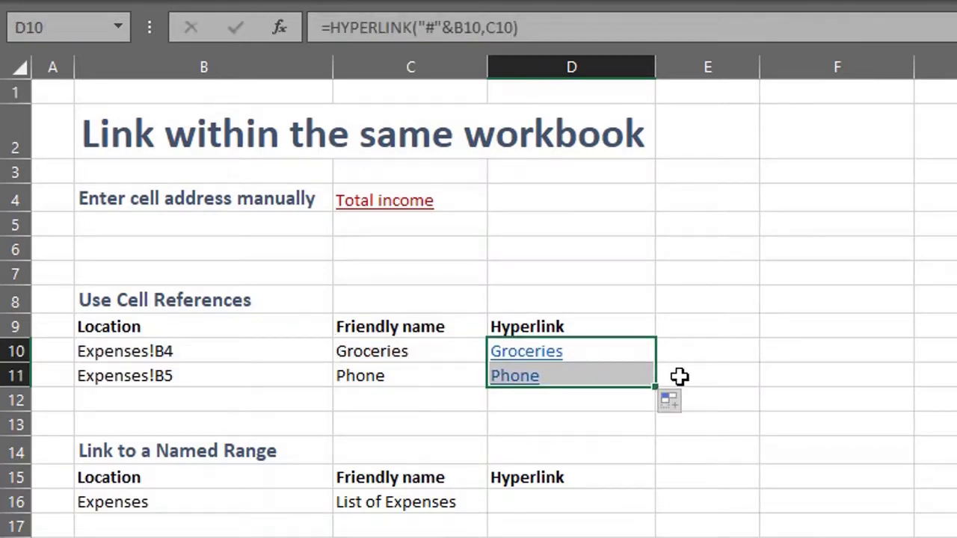
- Follow the Phone link in D11 to test its jump to the Expenses sheet
click(674, 376)
click(529, 393)
click(528, 385)
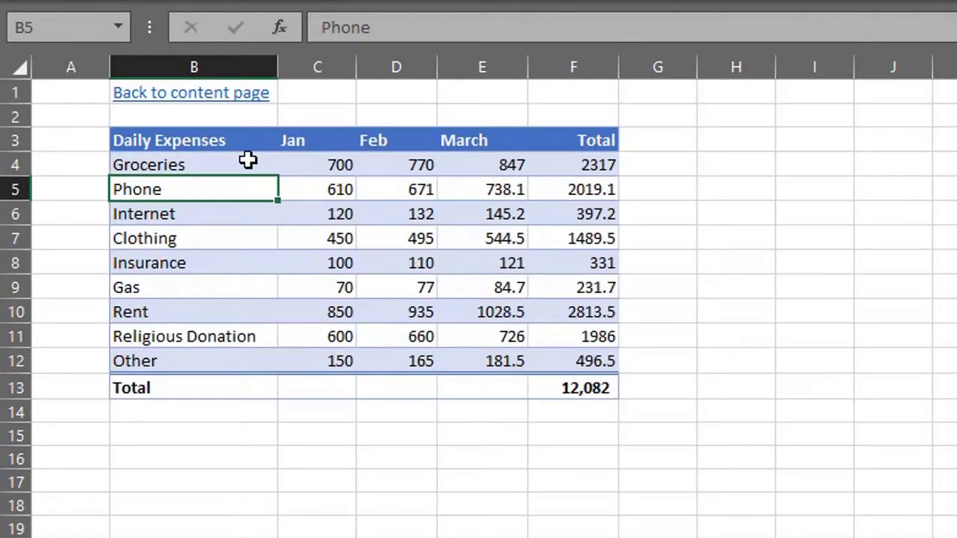
- Name the range B4:B12 of daily expense categories Expenses
drag(247, 160, 242, 354)
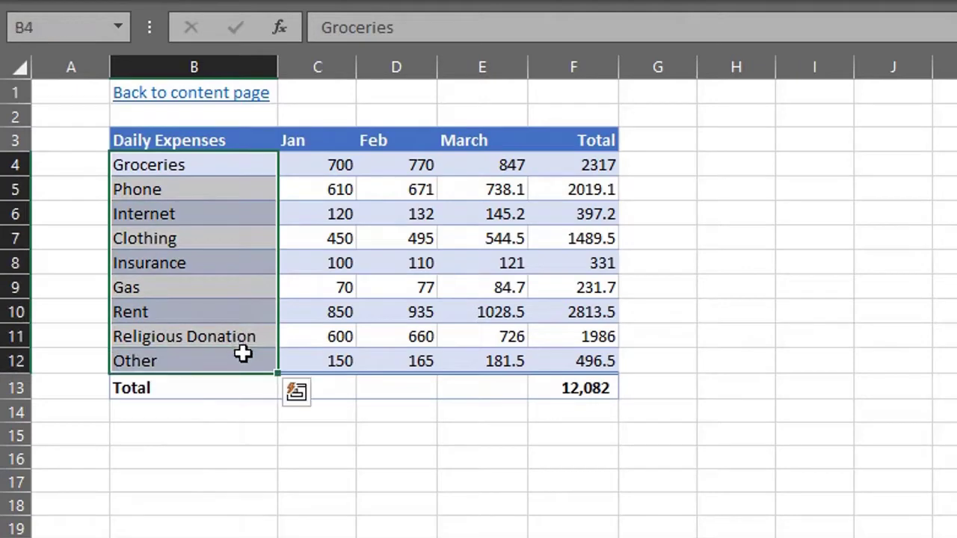
click(63, 26)
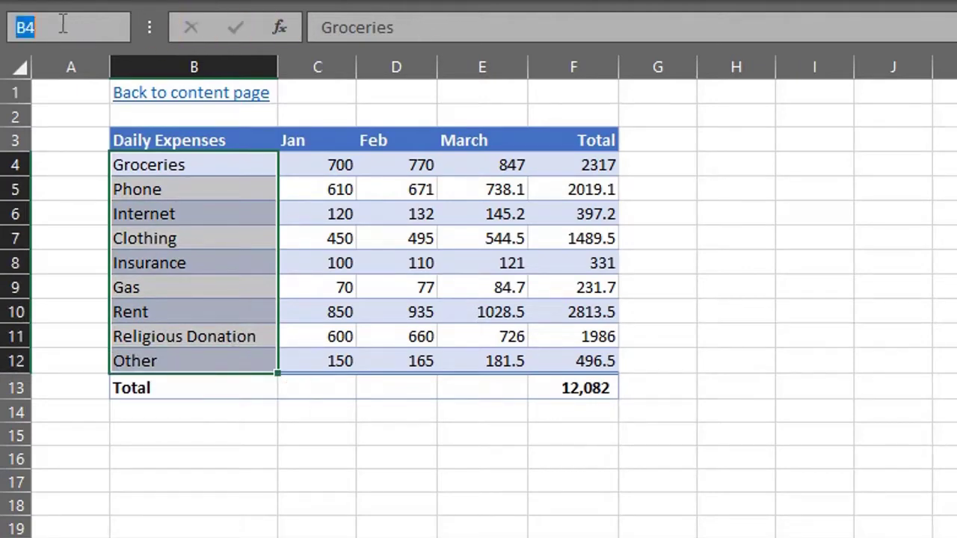
text(Exp)
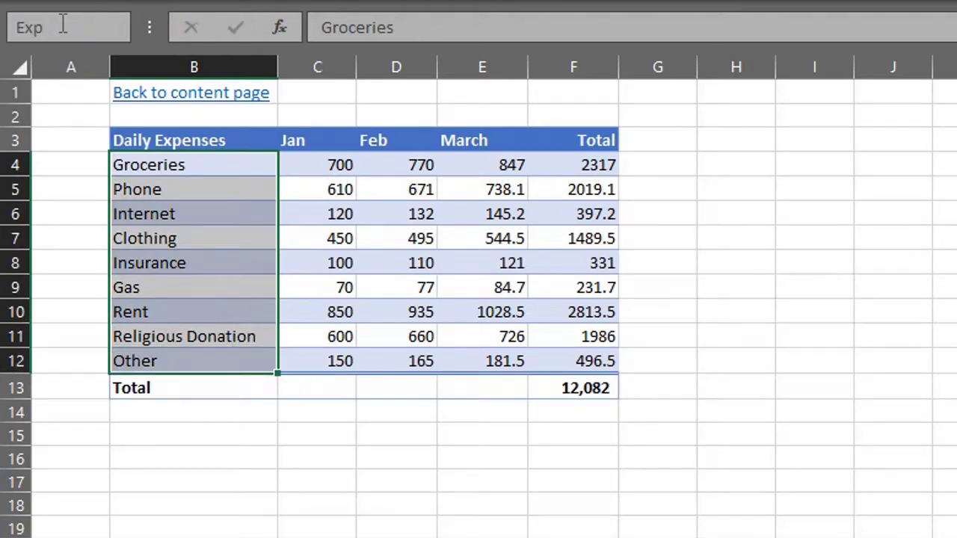
text(enses)
key(Return)
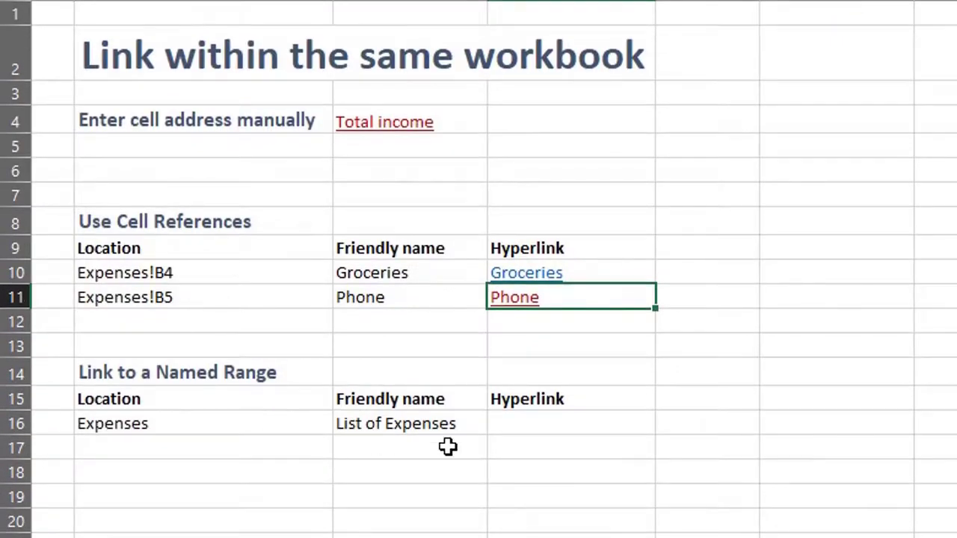
- Under Link to a Named Range, enter =HYPERLINK("#Expenses",C16) in cell D16
click(510, 457)
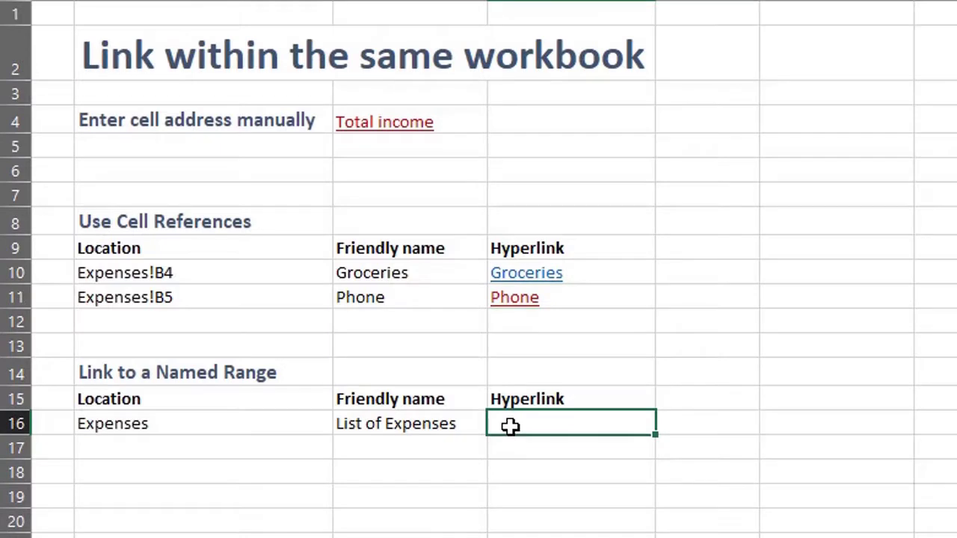
text(=hy)
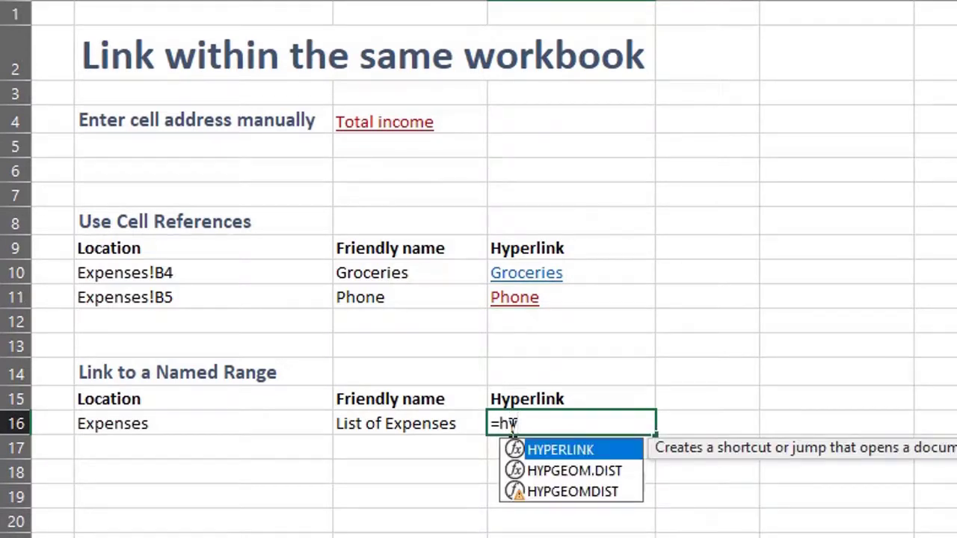
key(Tab)
text(ex)
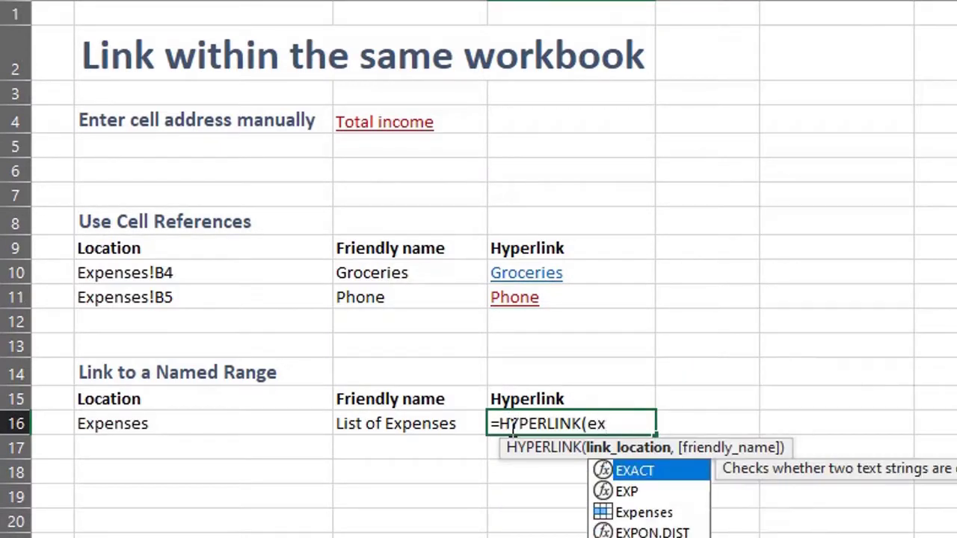
key(Down)
key(Down)
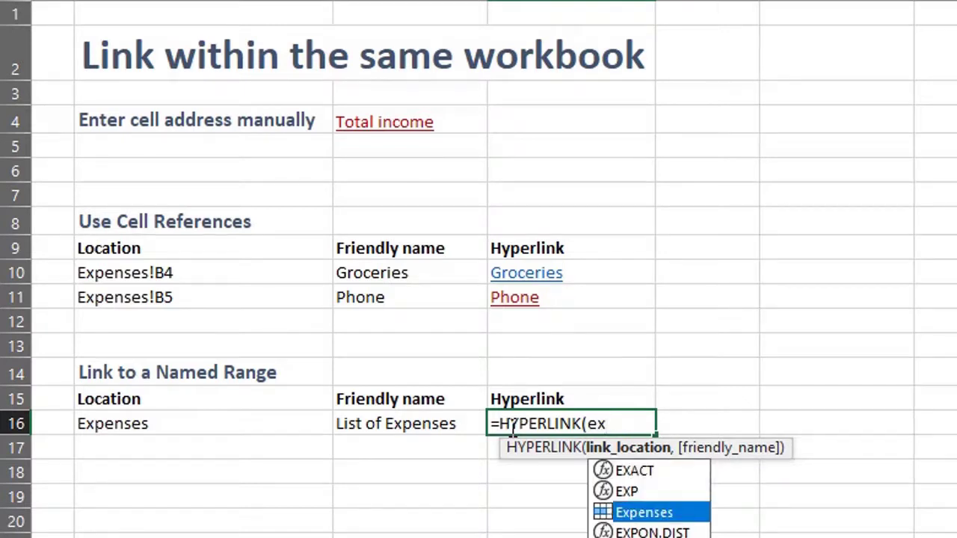
key(Tab)
key(ctrl+Left)
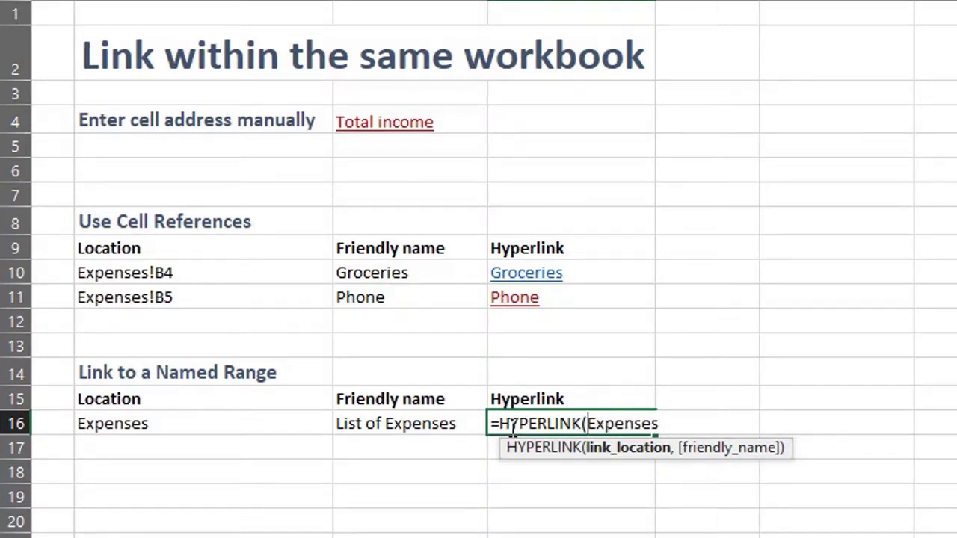
text("#)
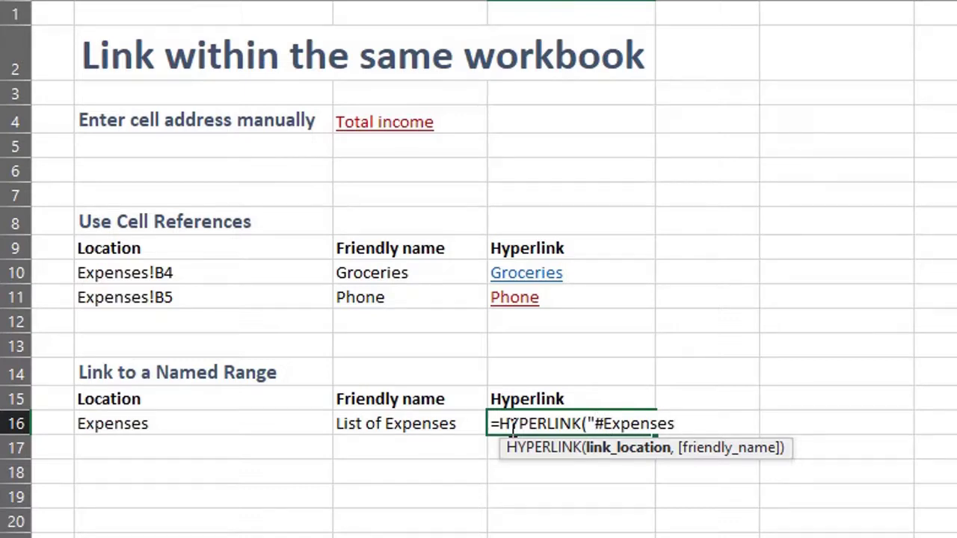
text(",)
click(446, 423)
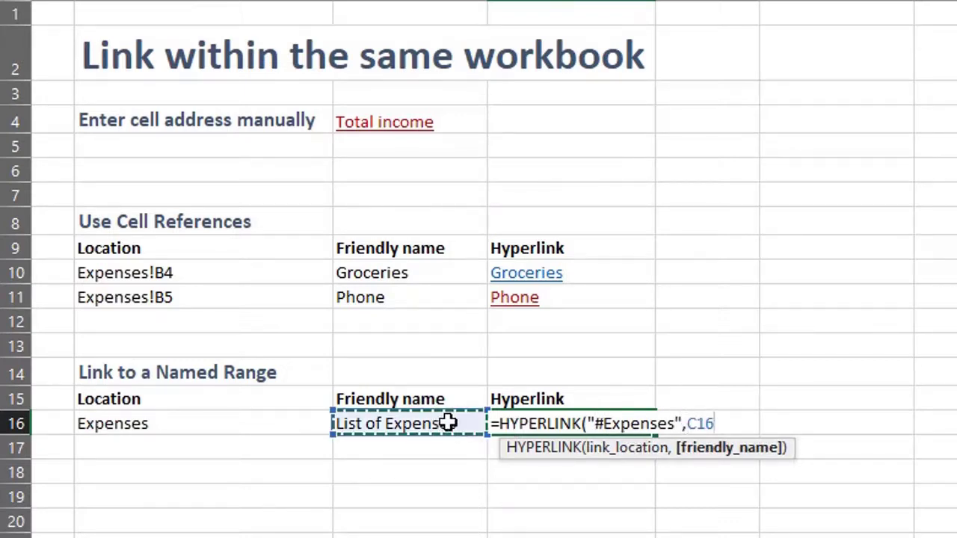
text())
key(Return)
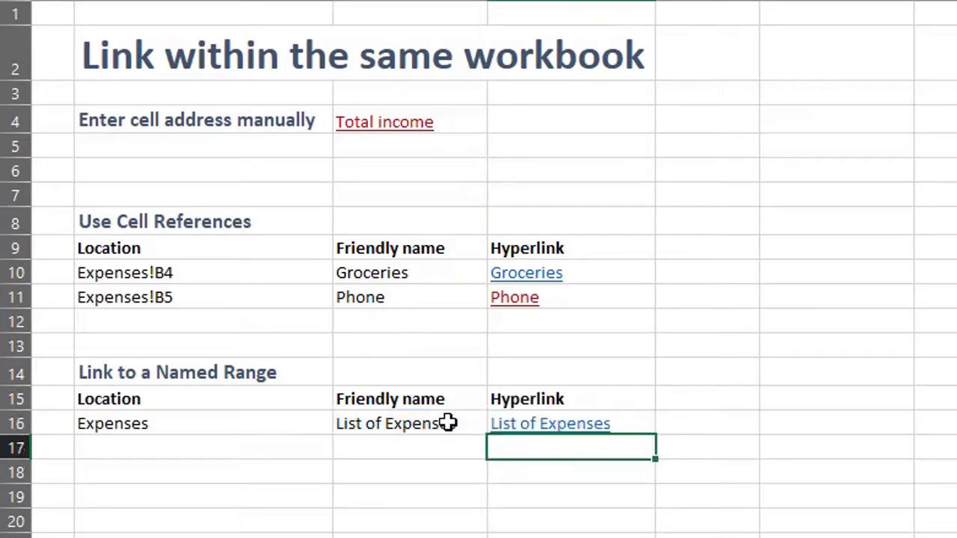
- Follow the List of Expenses link in D16 to test its jump to the named range
click(603, 432)
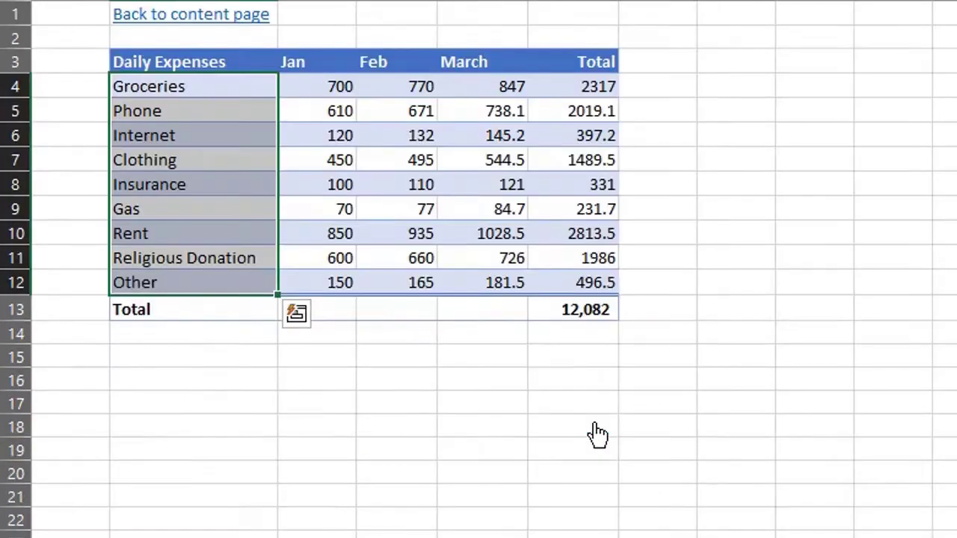
click(542, 400)
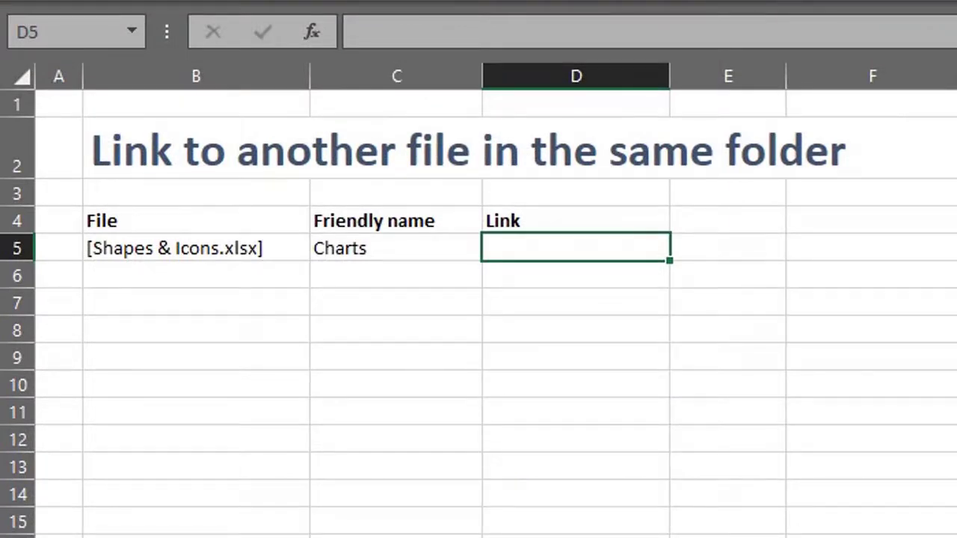
- Enter =HYPERLINK(B5,C5) in D5 to link to the Shapes & Icons.xlsx file, and follow the Charts link to test it
text(=hy)
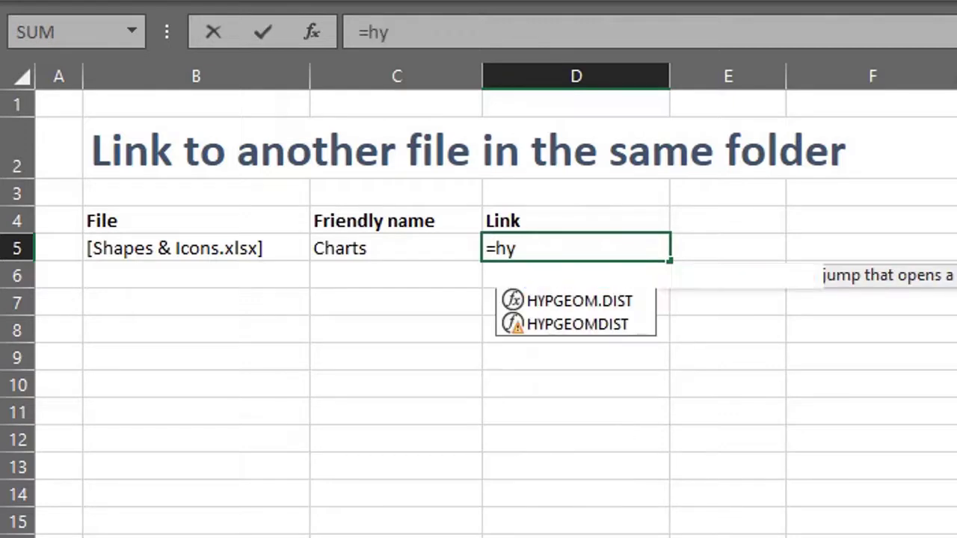
key(Tab)
click(196, 248)
text(,)
click(396, 248)
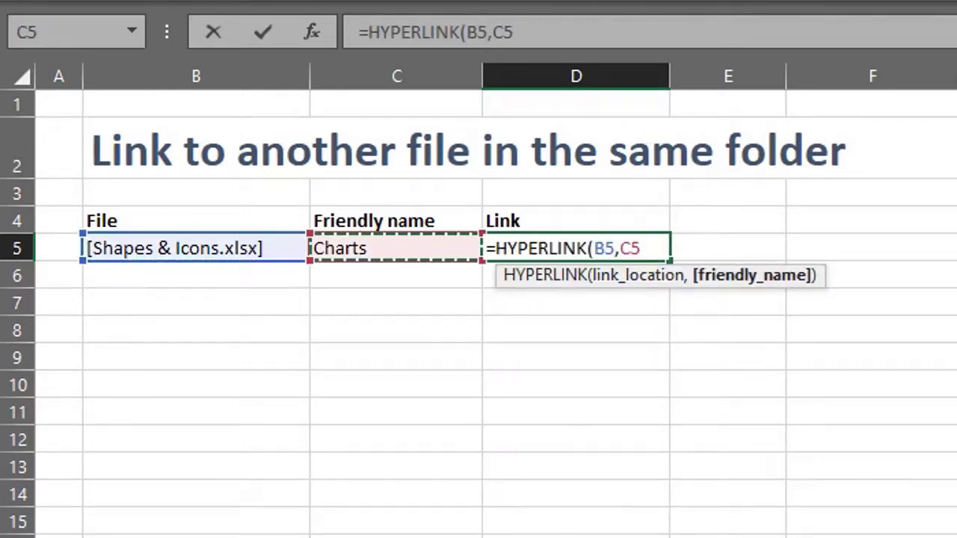
text())
key(Return)
click(516, 251)
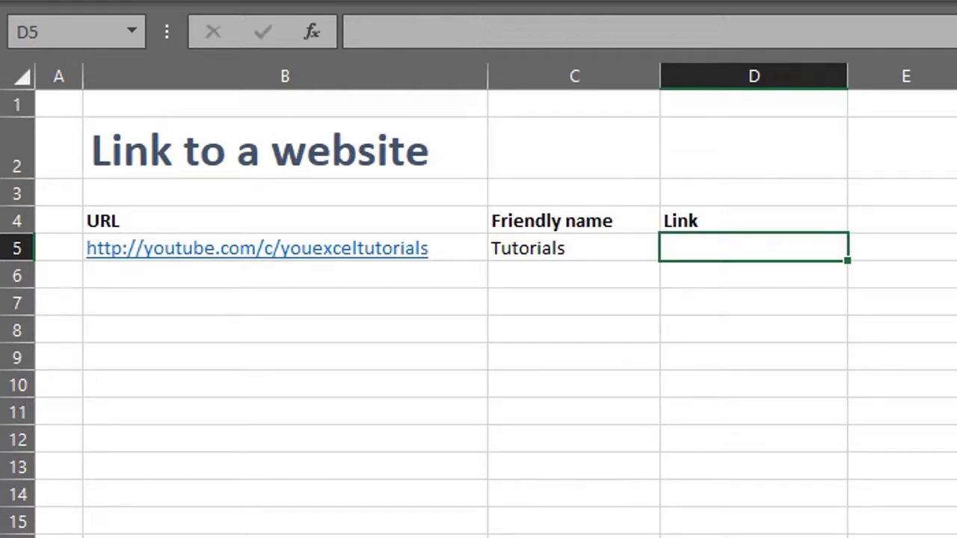
- On the Link to a website sheet, enter =HYPERLINK(B5,C5) in D5 and follow the Tutorials link to view the YouTube channel page
text(=hy)
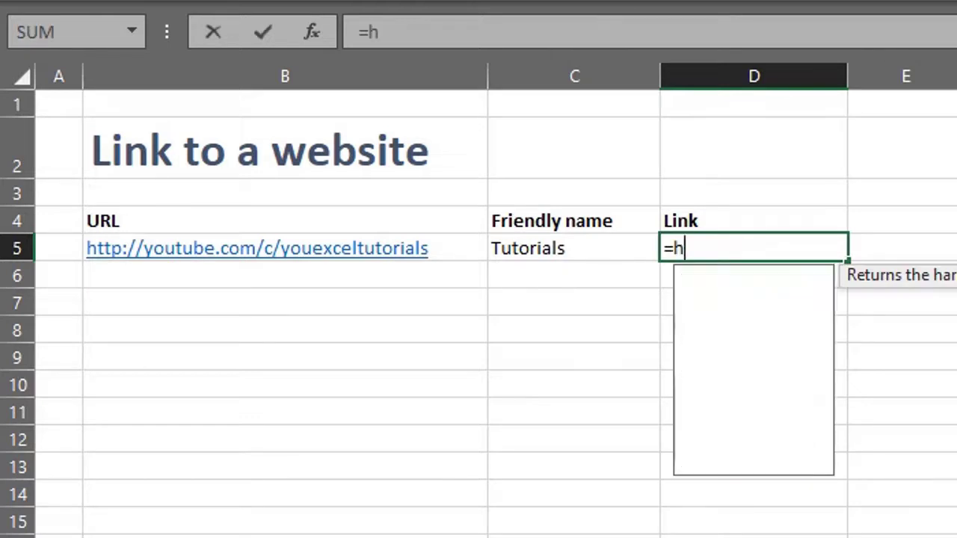
key(Tab)
key(Left)
key(Left)
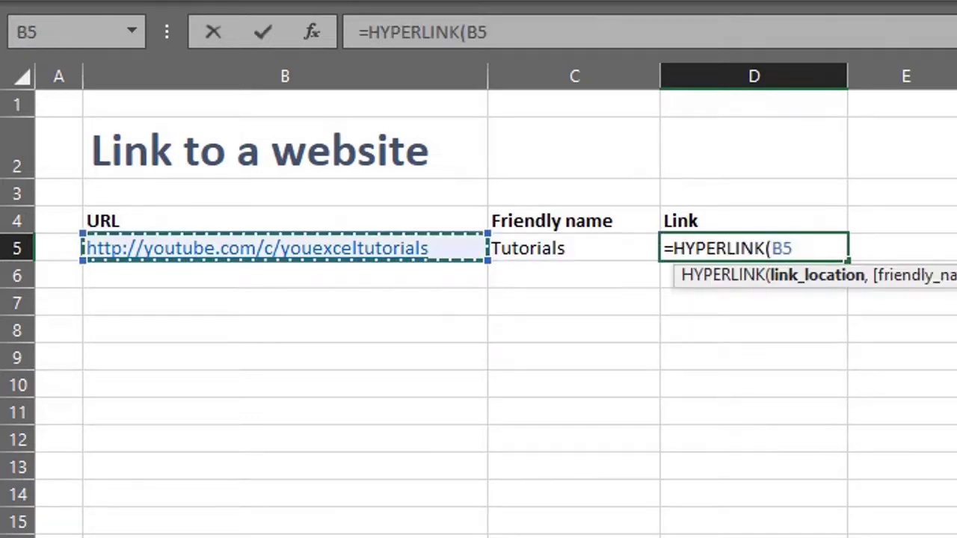
text(,)
key(Left)
text())
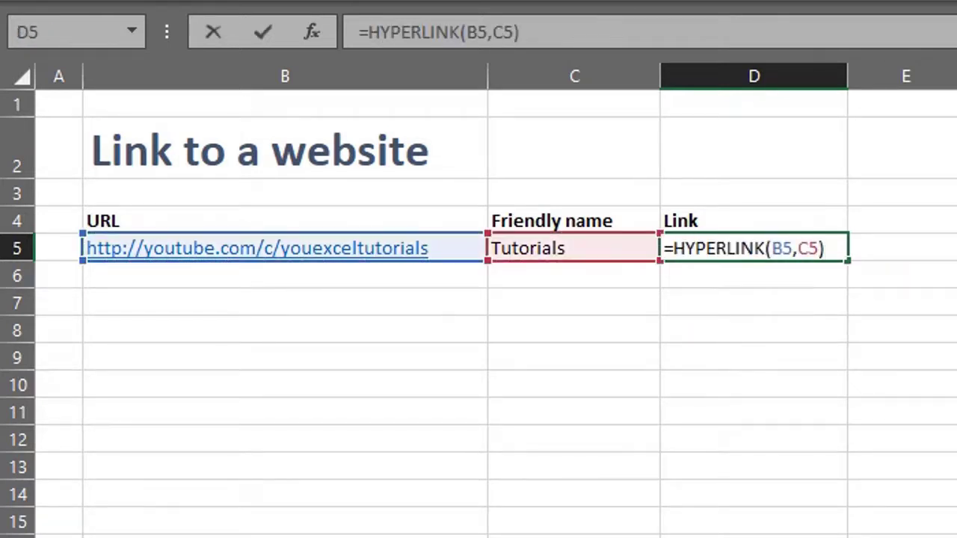
key(Return)
click(723, 258)
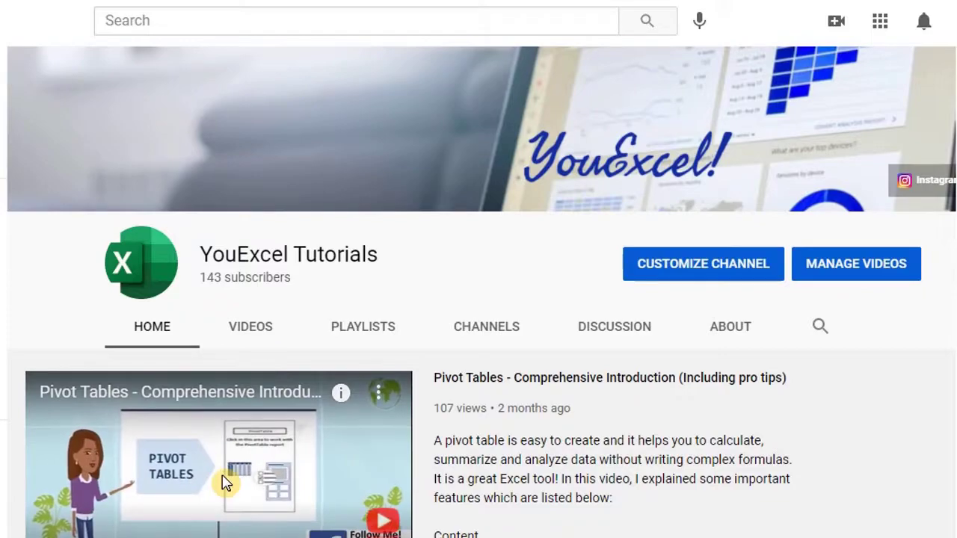
scroll(227, 483, down, 1)
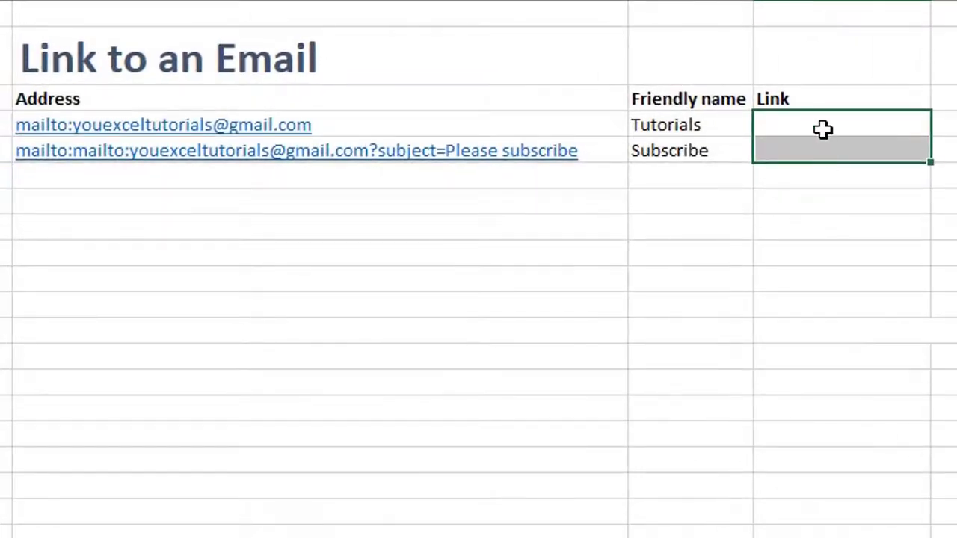
- On the Link to an Email sheet, enter =HYPERLINK(B4,C4) in the Link cell of the Tutorials row
click(822, 129)
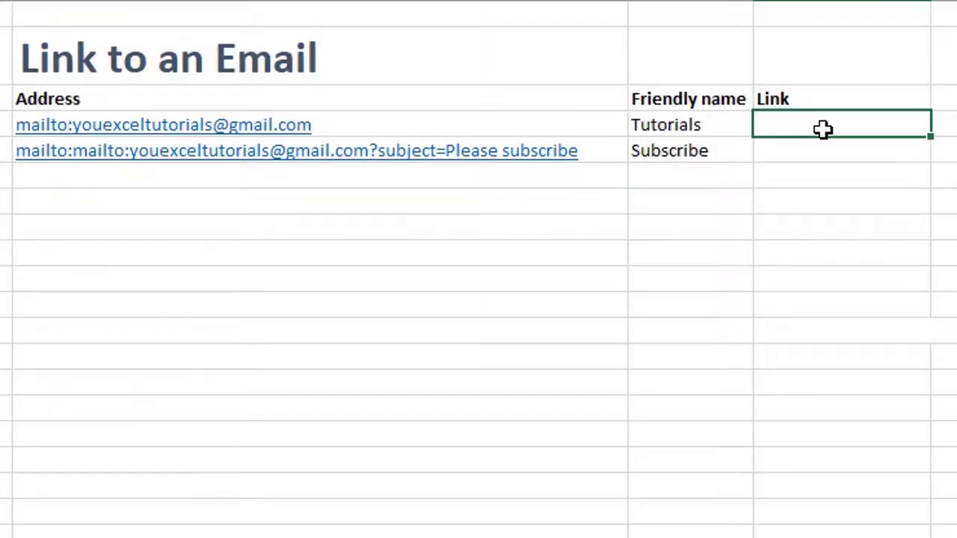
text(=hy)
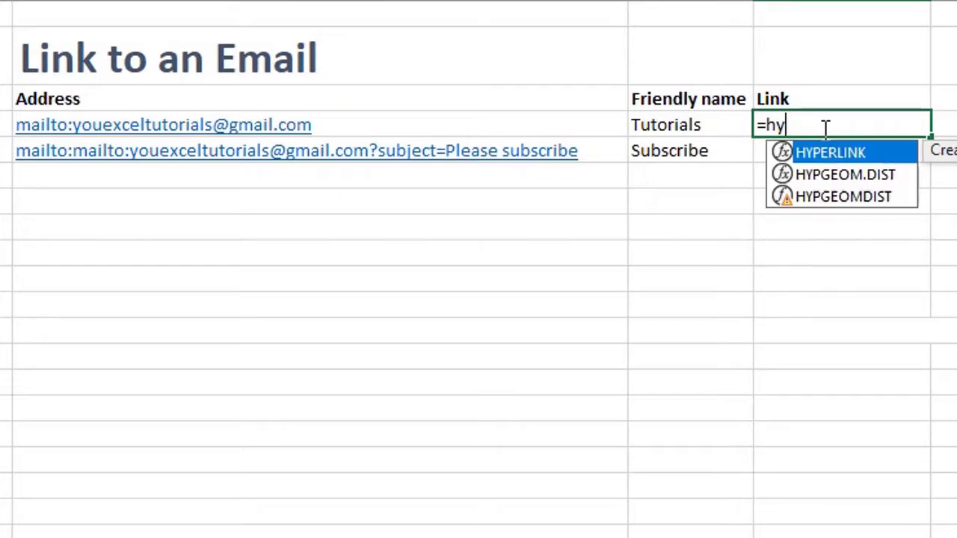
key(Tab)
key(Left)
key(Left)
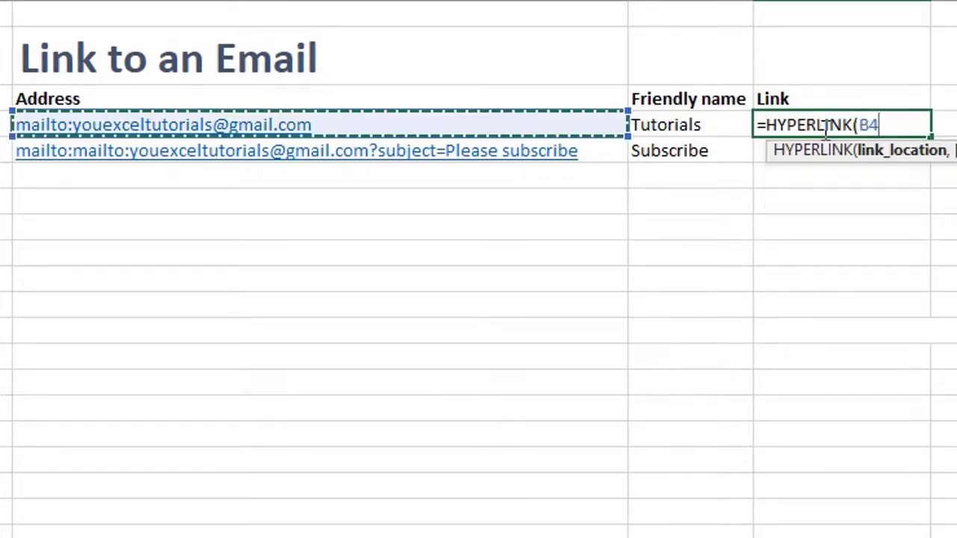
text(,)
key(Left)
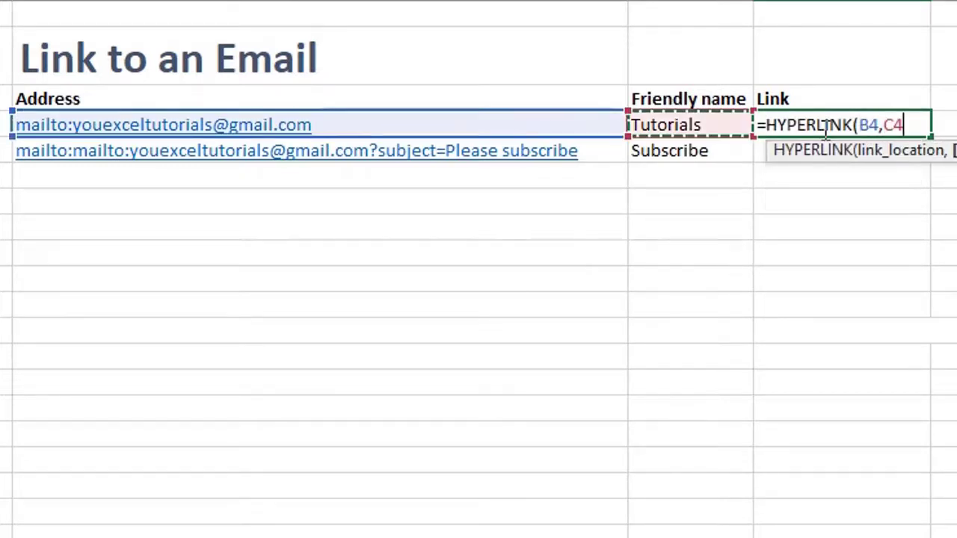
text())
key(Return)
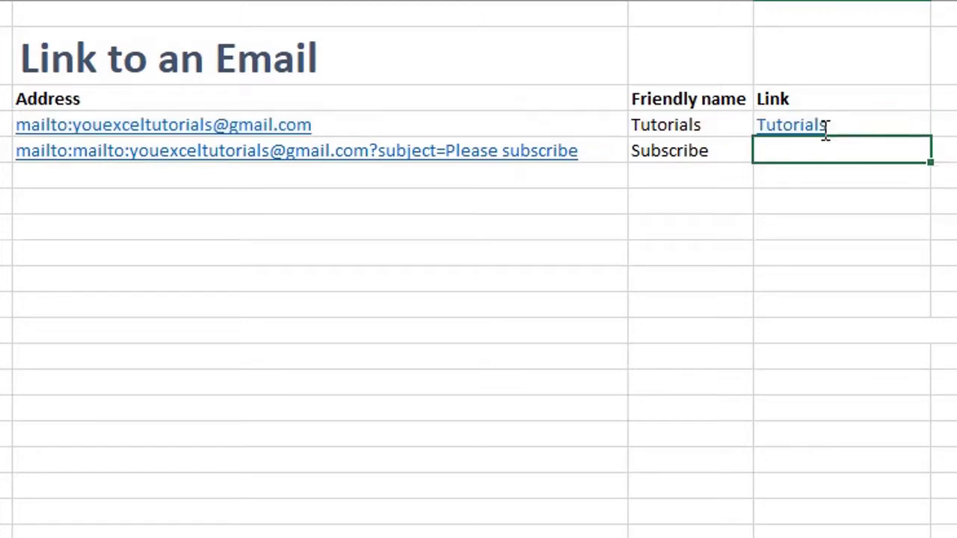
- Fill the email link formula down to the Subscribe row and follow the Subscribe link to test it
click(881, 123)
drag(932, 141, 931, 158)
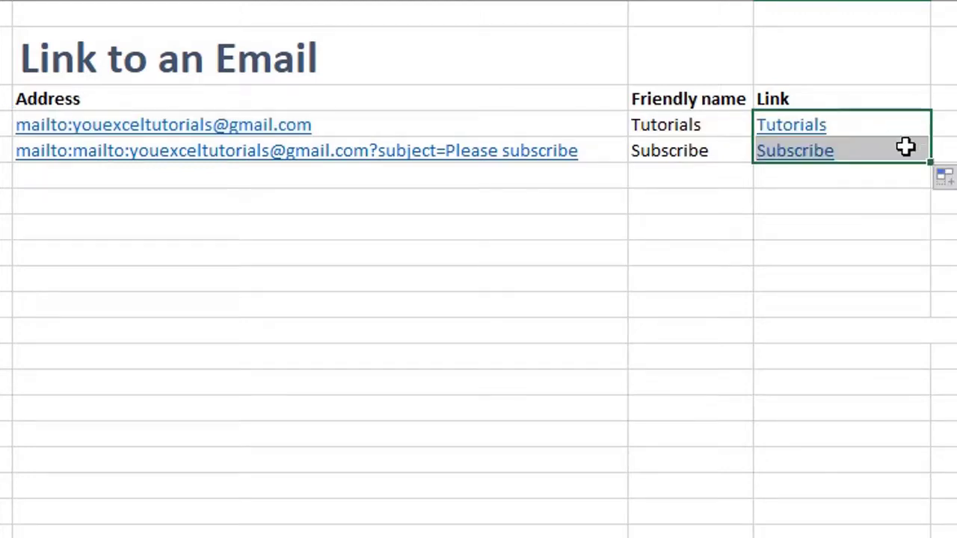
click(936, 153)
click(819, 153)
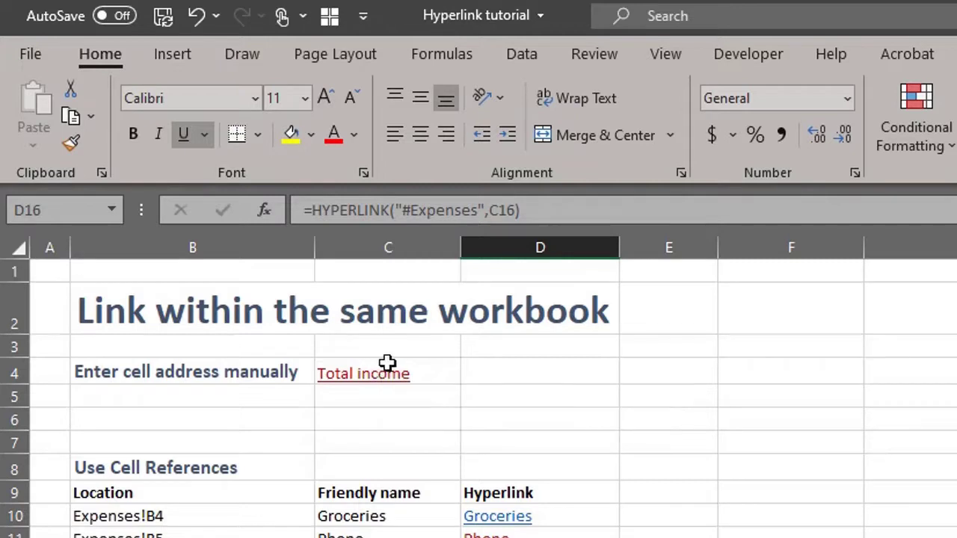
- On the Link within the same workbook sheet, select the Total income link cell C4 without following it and examine its formula in edit mode
click(388, 363)
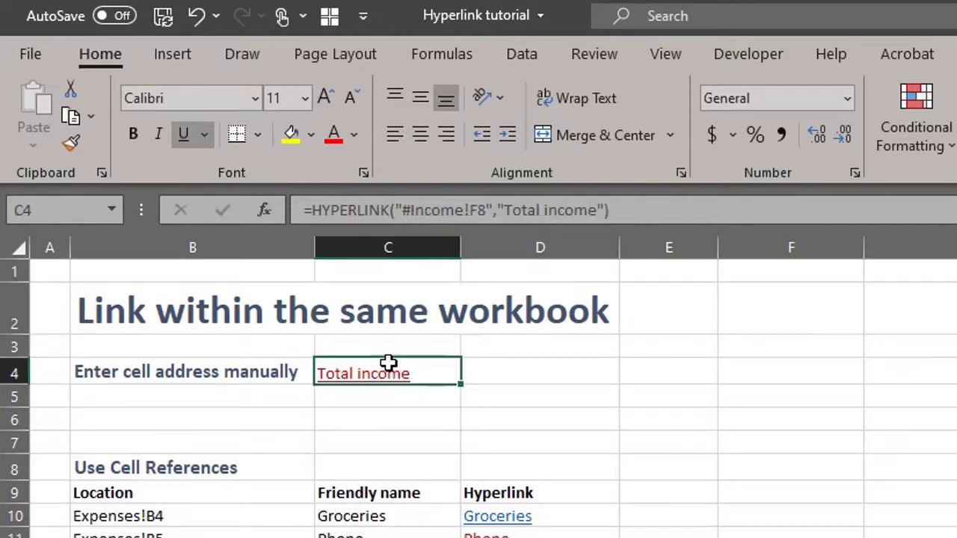
key(F2)
key(Left)
key(Left)
key(Left)
key(Left)
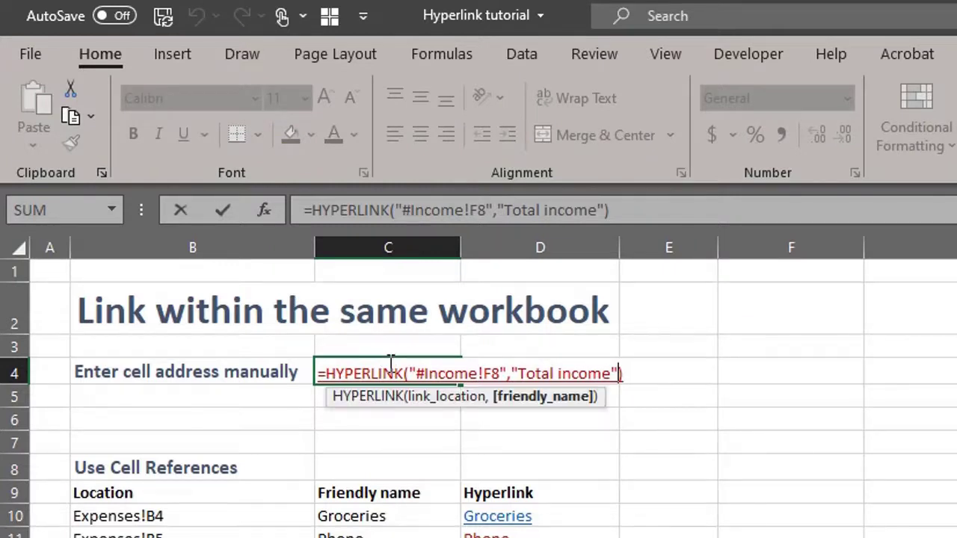
key(Right)
key(Right)
key(Right)
key(ctrl+Return)
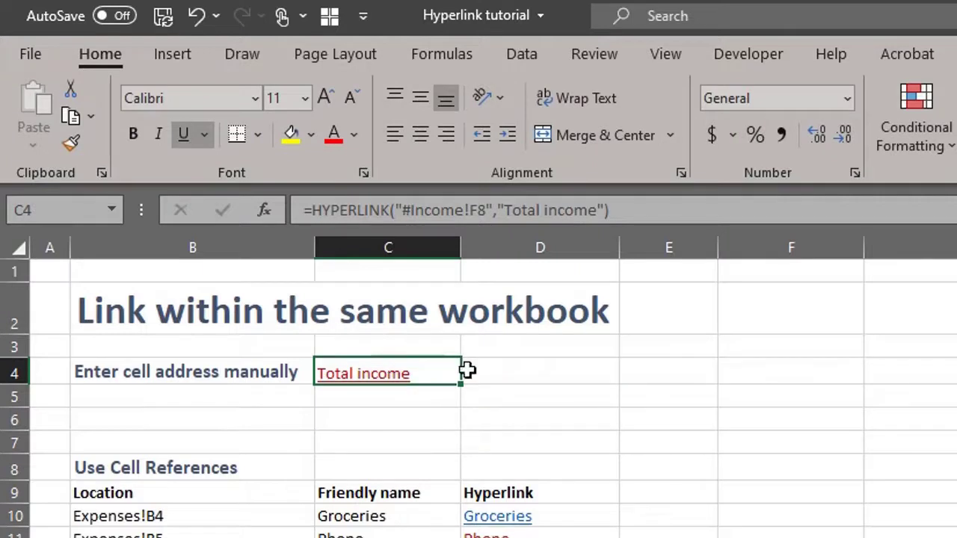